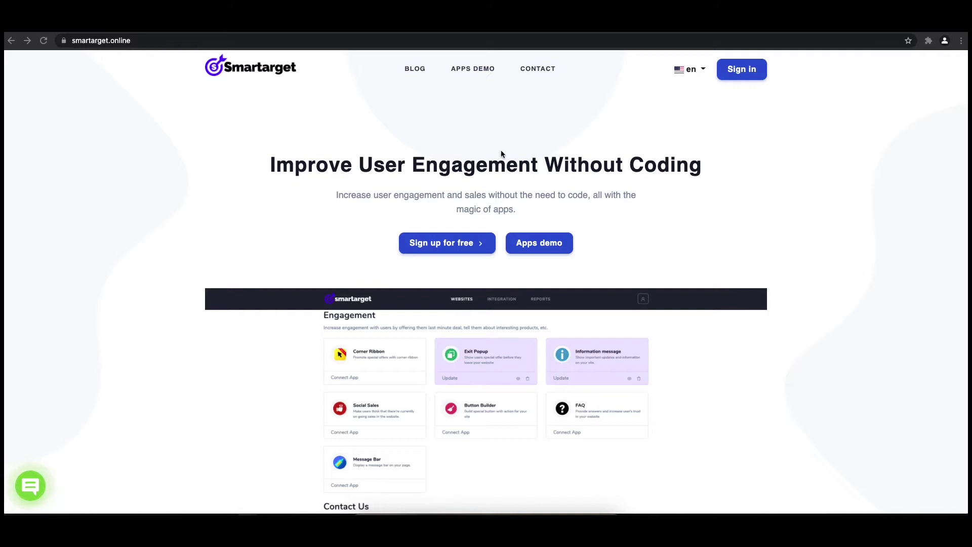
Step: Open the Popup app demo and raise the popup delay to 7 seconds
{"action": "left_click", "coordinate": [472, 68]}
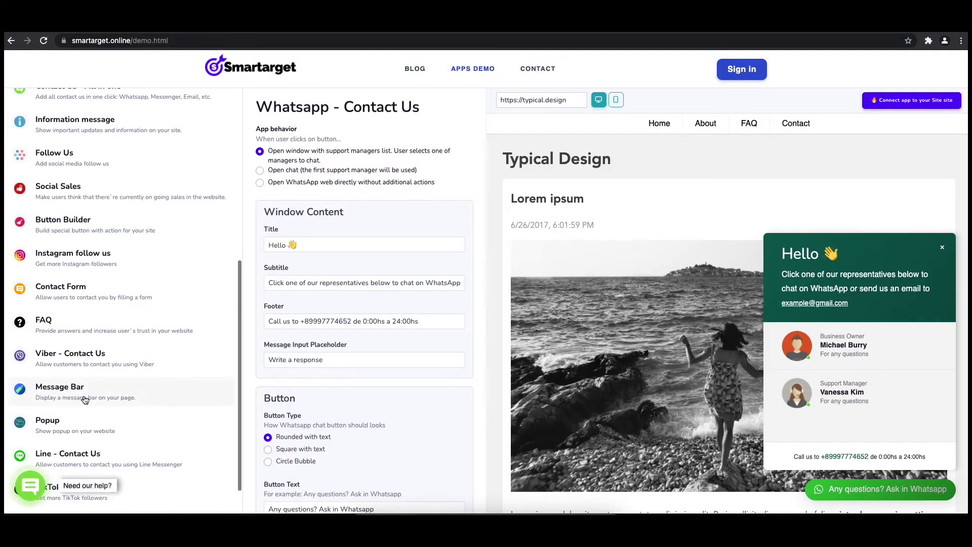
{"action": "left_click", "coordinate": [47, 420]}
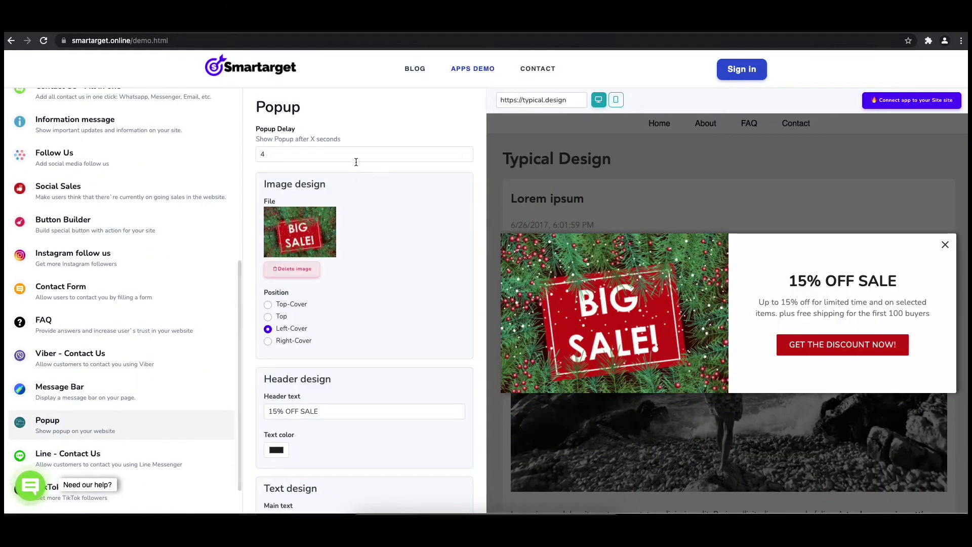
{"action": "left_click", "coordinate": [458, 155]}
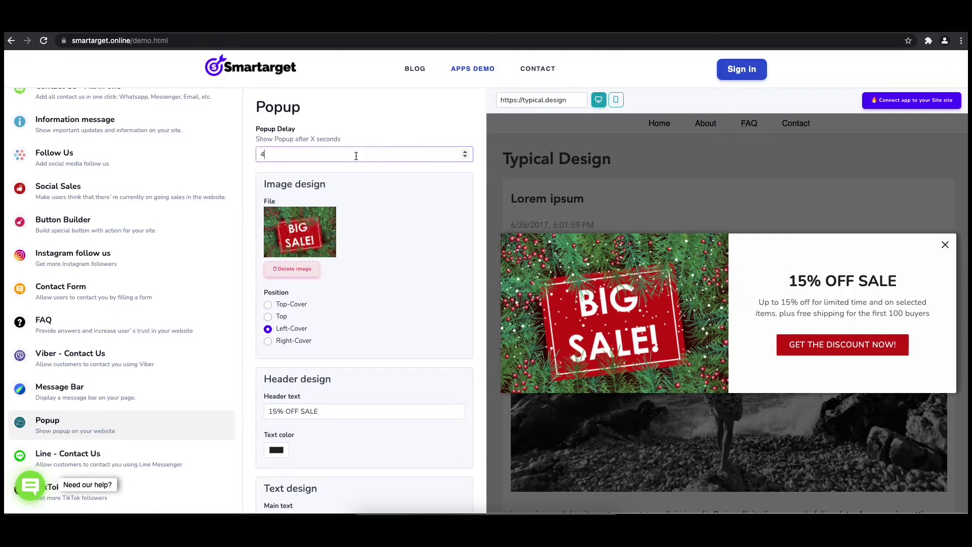
{"action": "left_click", "coordinate": [466, 152]}
{"action": "left_click", "coordinate": [466, 152]}
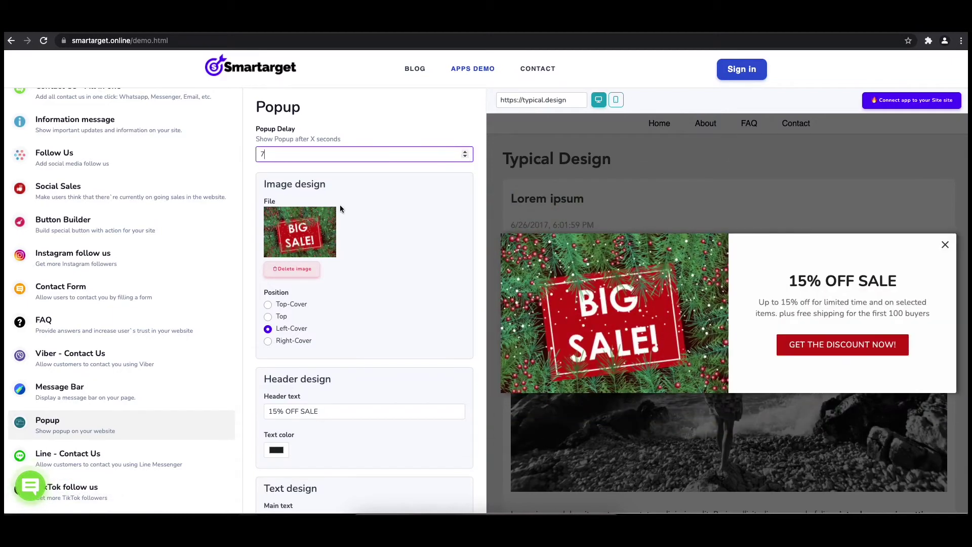
{"action": "scroll", "coordinate": [333, 196], "scroll_direction": "down", "scroll_amount": 3}
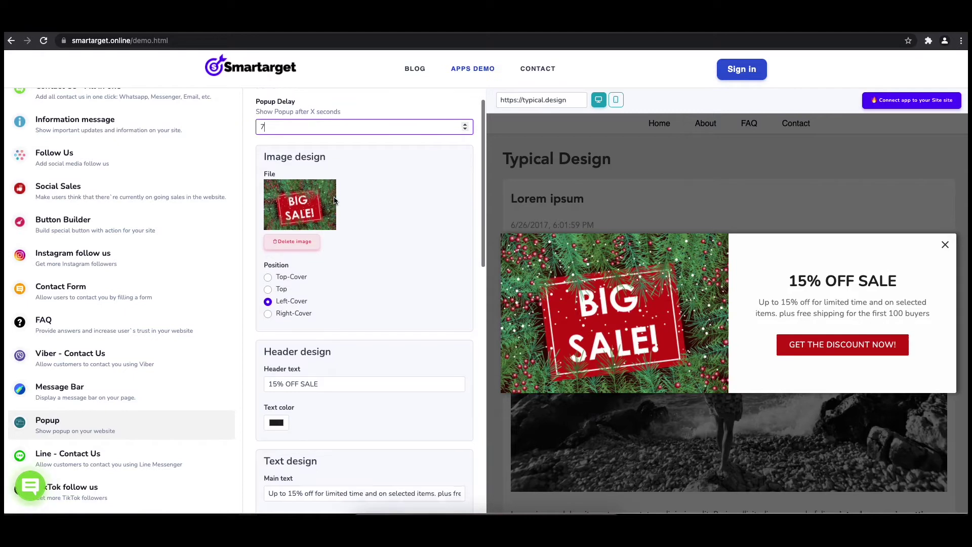
{"action": "scroll", "coordinate": [333, 197], "scroll_direction": "down", "scroll_amount": 2}
{"action": "scroll", "coordinate": [334, 196], "scroll_direction": "down", "scroll_amount": 2}
{"action": "scroll", "coordinate": [334, 196], "scroll_direction": "down", "scroll_amount": 2}
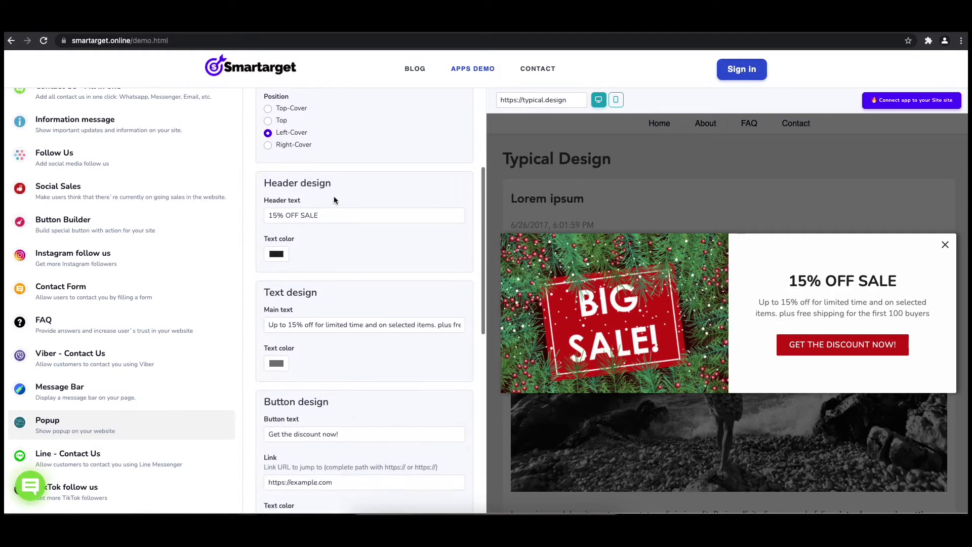
{"action": "scroll", "coordinate": [334, 196], "scroll_direction": "down", "scroll_amount": 1}
Step: Change the popup header from SALE to '15% OFF PROMO'
{"action": "left_click", "coordinate": [325, 196]}
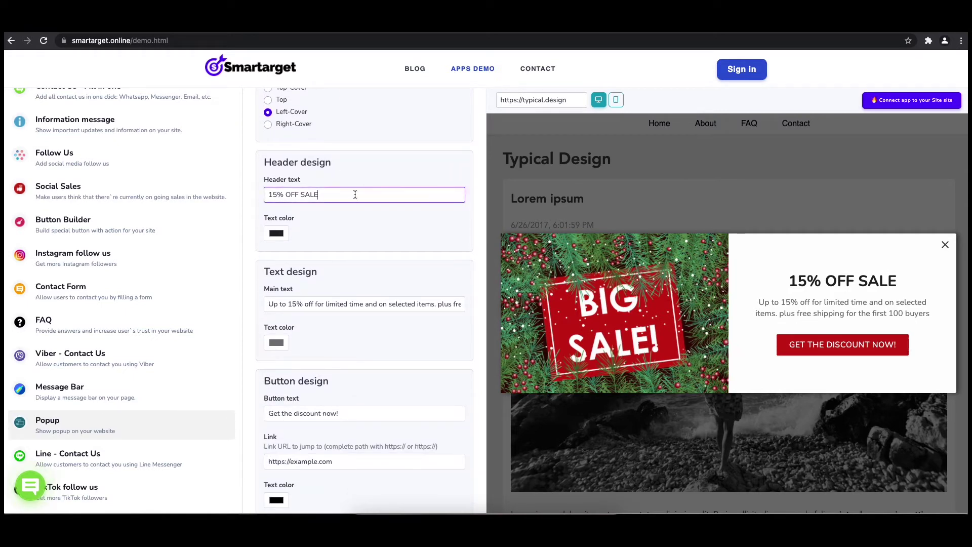
{"action": "double_click", "coordinate": [309, 194]}
{"action": "type", "text": "PROMO"}
{"action": "left_click", "coordinate": [340, 238]}
{"action": "scroll", "coordinate": [311, 328], "scroll_direction": "down", "scroll_amount": 3}
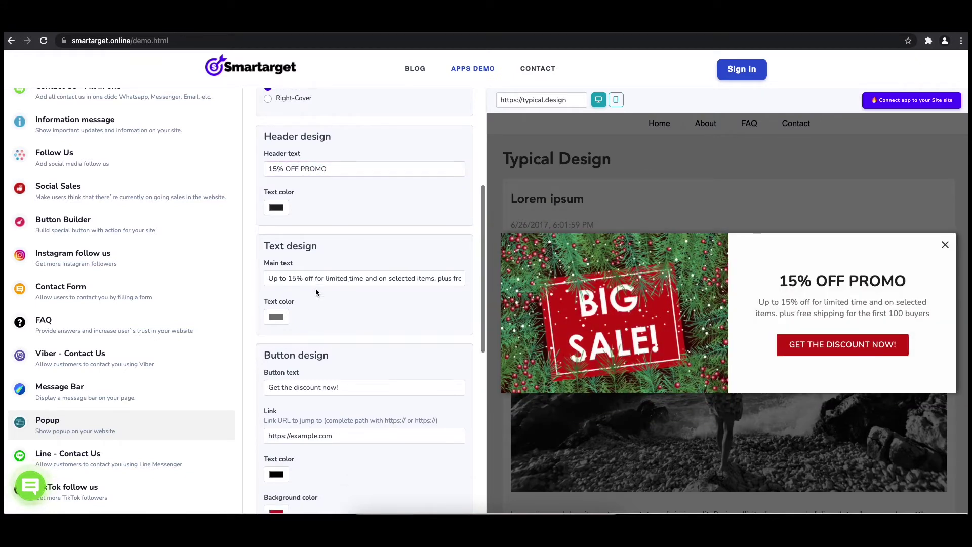
Step: Give the discount button a vivid purple background colour
{"action": "triple_click", "coordinate": [296, 319]}
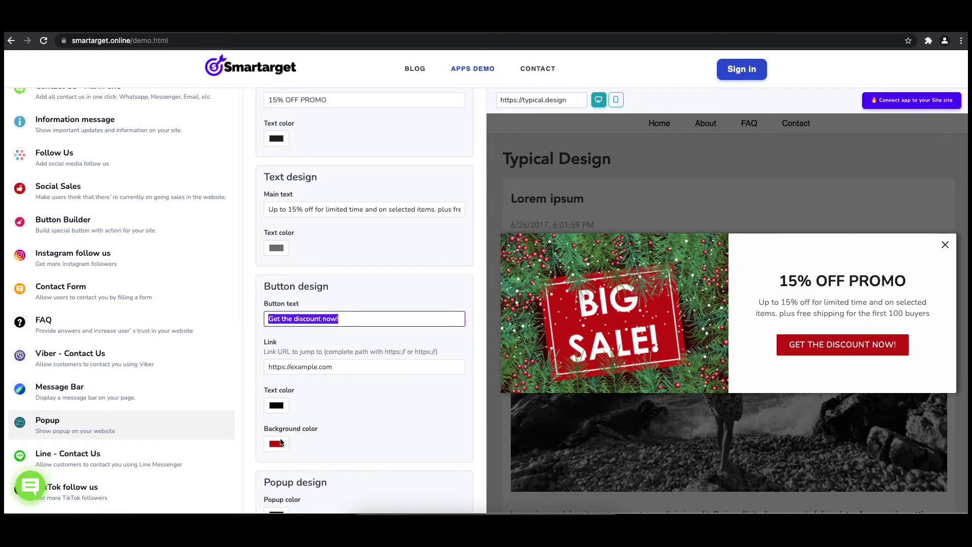
{"action": "left_click", "coordinate": [277, 406]}
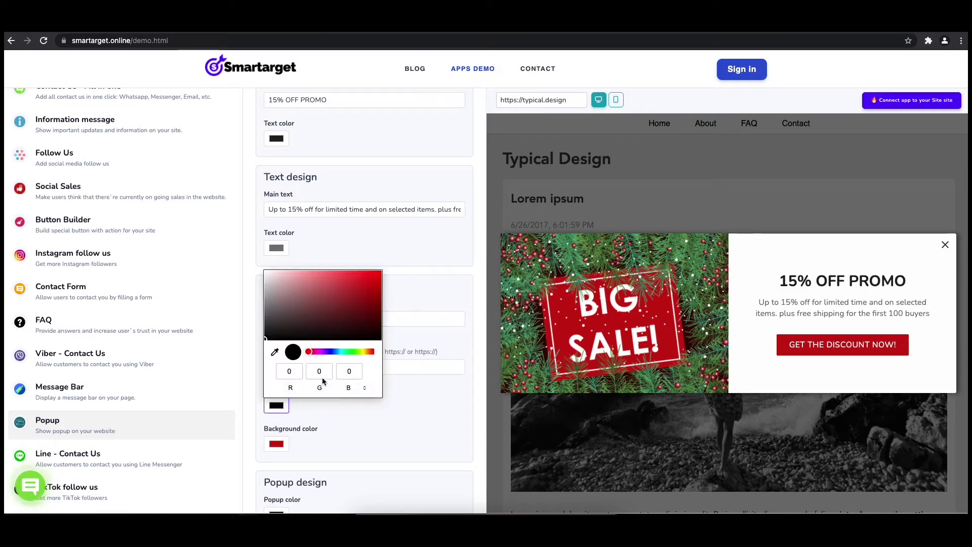
{"action": "left_click", "coordinate": [277, 447]}
{"action": "left_click_drag", "start_coordinate": [339, 390], "coordinate": [319, 390]}
{"action": "left_click", "coordinate": [370, 325]}
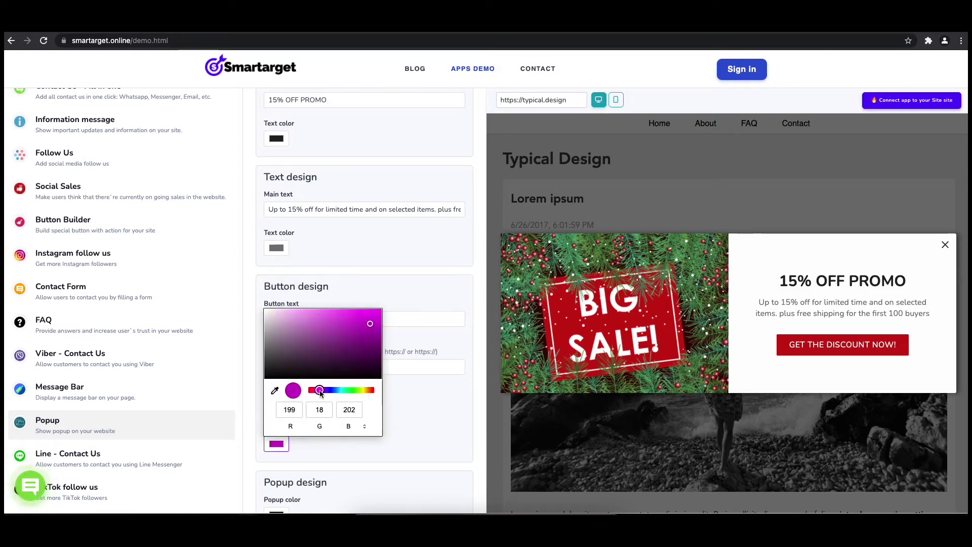
{"action": "left_click", "coordinate": [433, 389]}
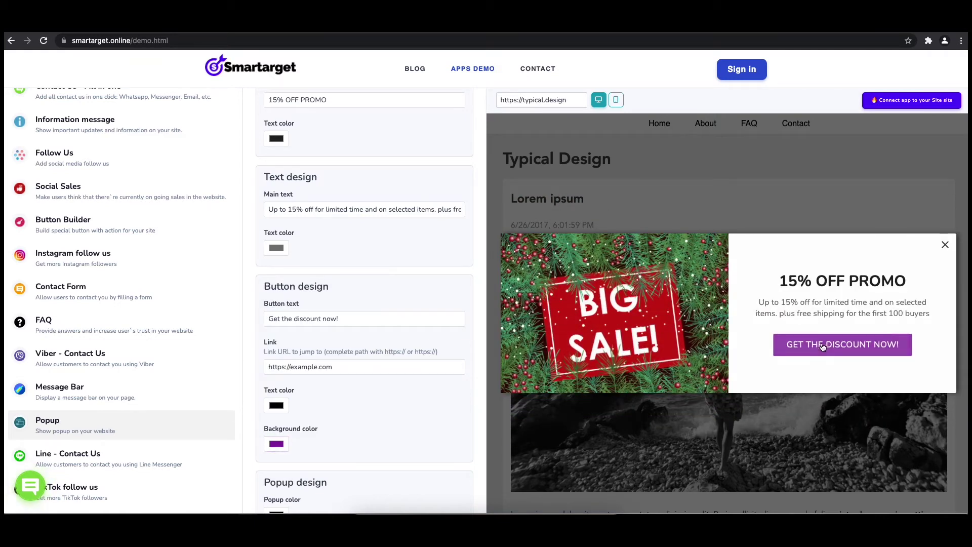
{"action": "type", "text": "htt"}
{"action": "type", "text": "ps://exam"}
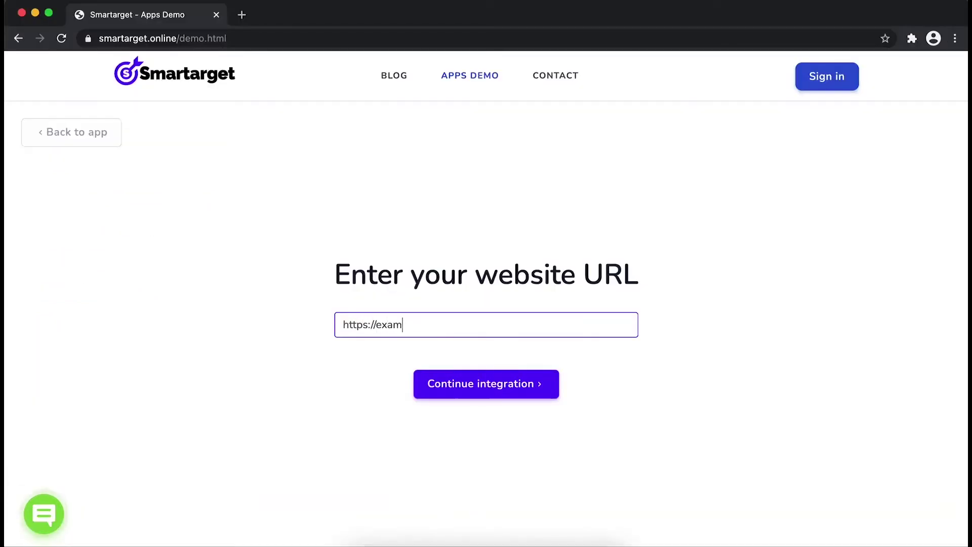
{"action": "type", "text": "ple.com"}
Step: Submit the website URL and enter the first name on the signup form
{"action": "key", "text": "Return"}
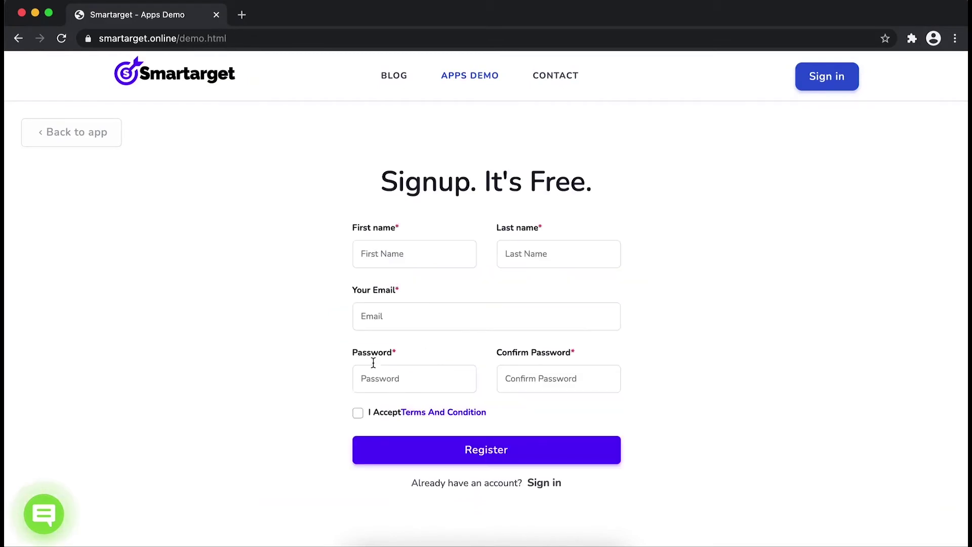
{"action": "left_click", "coordinate": [431, 251]}
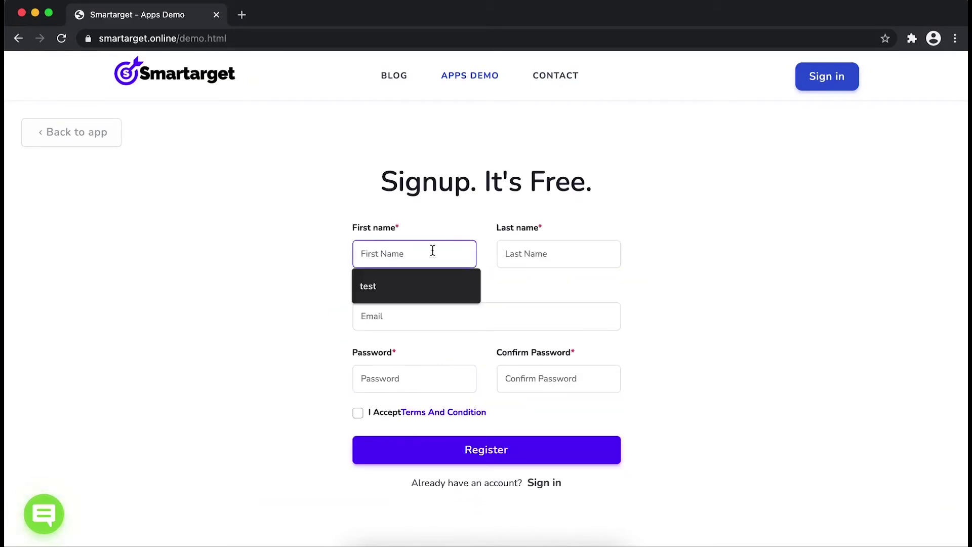
{"action": "type", "text": "Jone"}
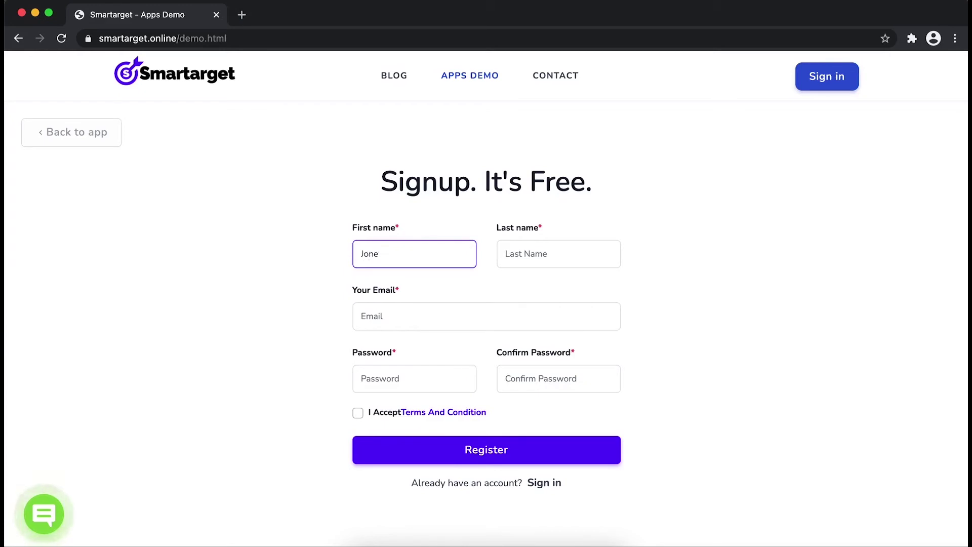
{"action": "key", "text": "BackSpace"}
{"action": "key", "text": "BackSpace"}
{"action": "type", "text": "hn"}
{"action": "key", "text": "Tab"}
{"action": "type", "text": "Do"}
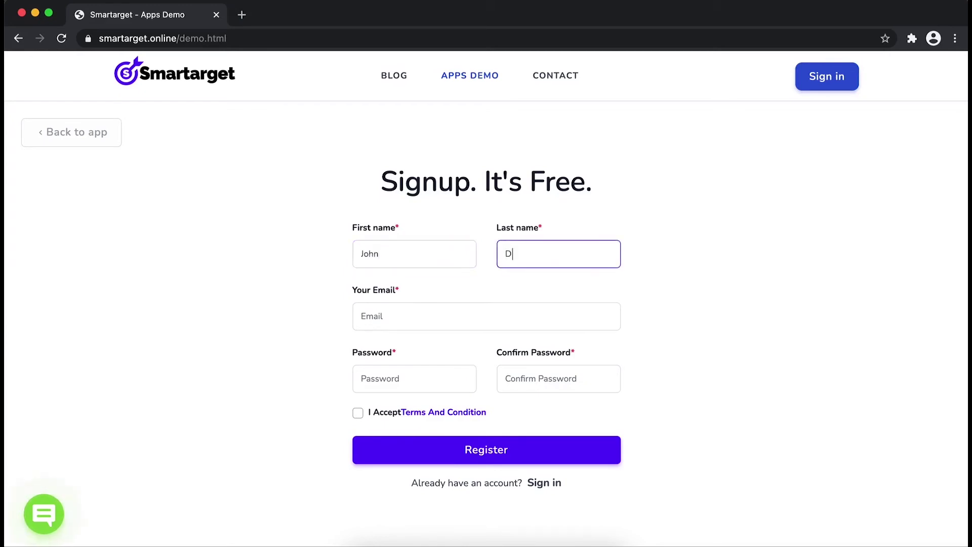
{"action": "type", "text": "e"}
Step: Fill in the email and matching passwords, accept the terms, and register
{"action": "key", "text": "Tab"}
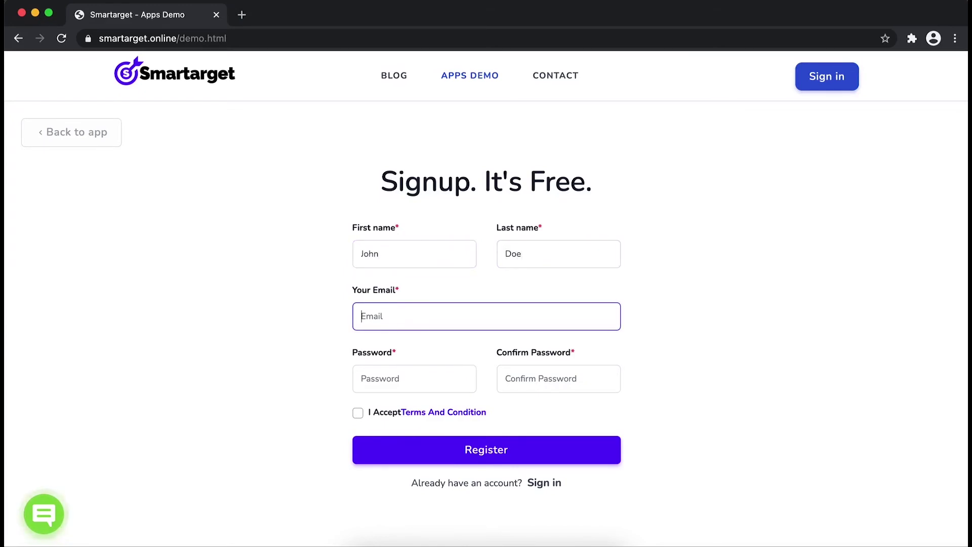
{"action": "type", "text": "jon"}
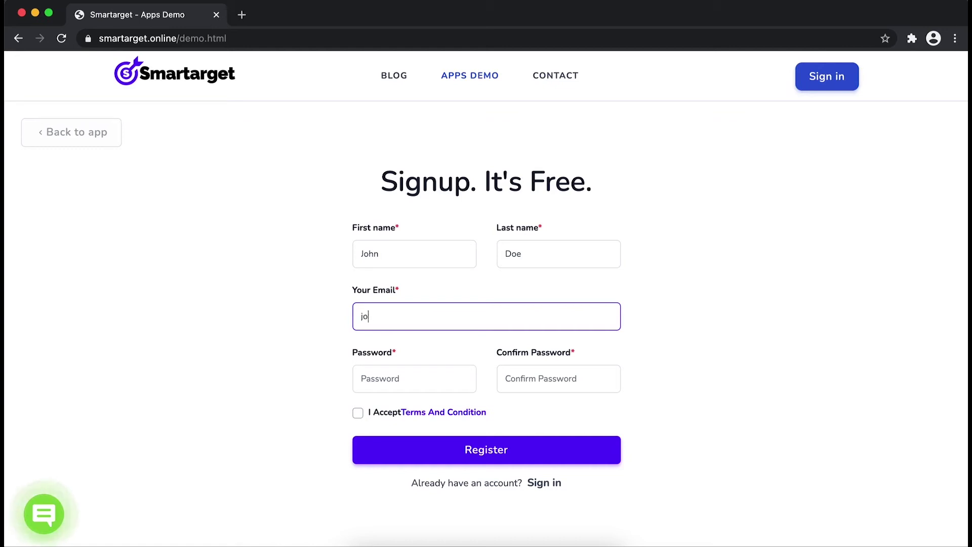
{"action": "type", "text": "hn@doe.com"}
{"action": "key", "text": "Tab"}
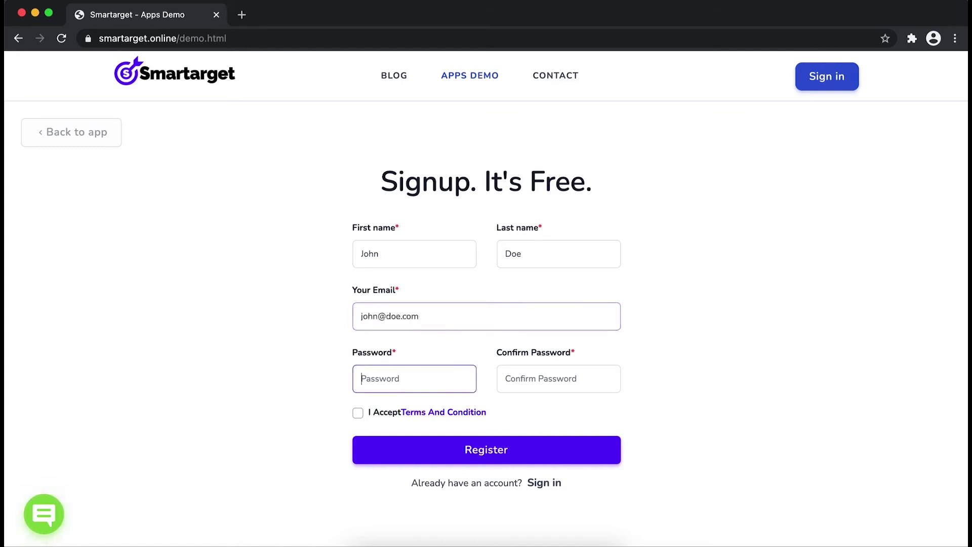
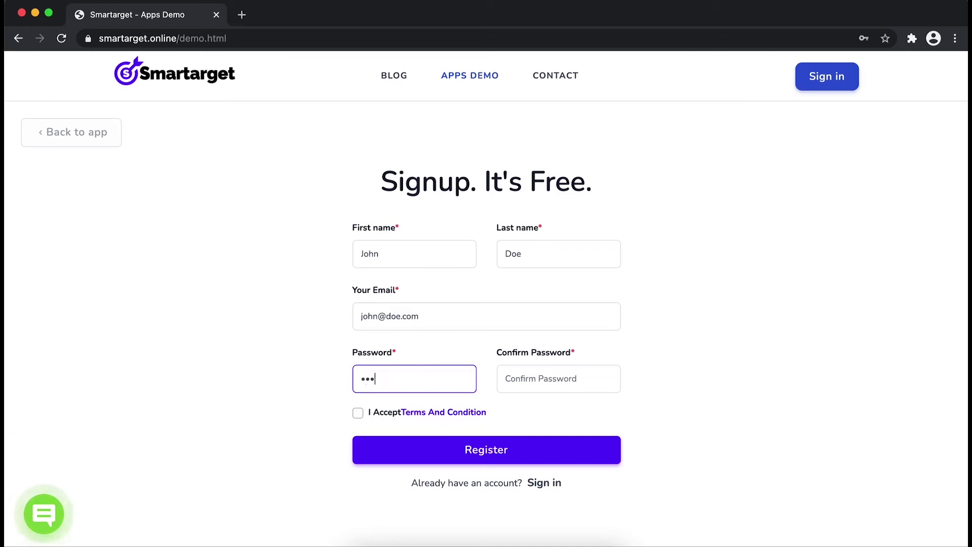
{"action": "key", "text": "Tab"}
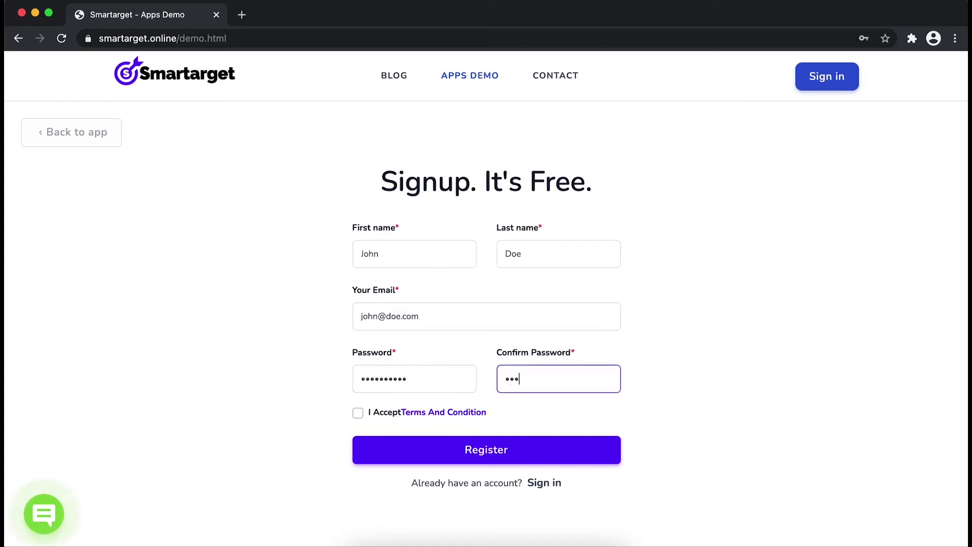
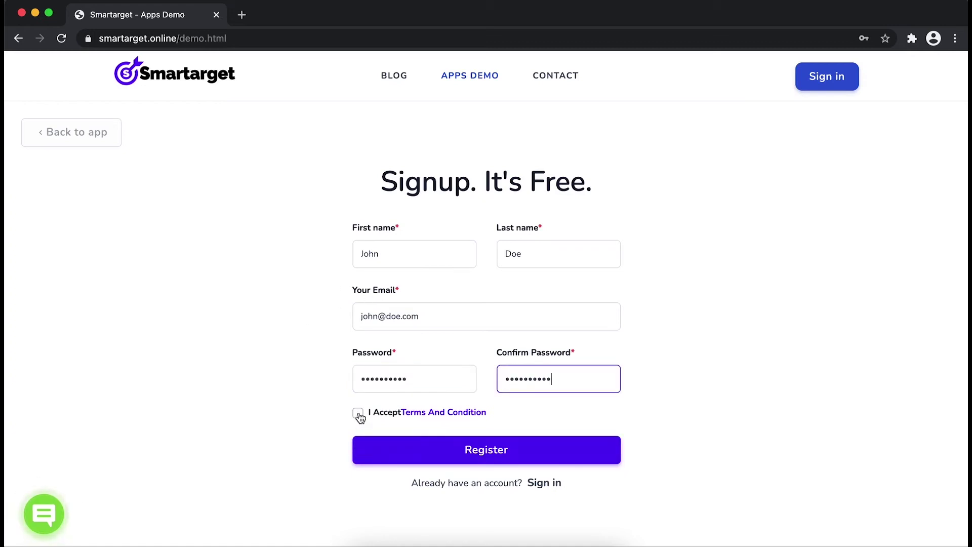
{"action": "left_click", "coordinate": [357, 413]}
{"action": "left_click", "coordinate": [427, 445]}
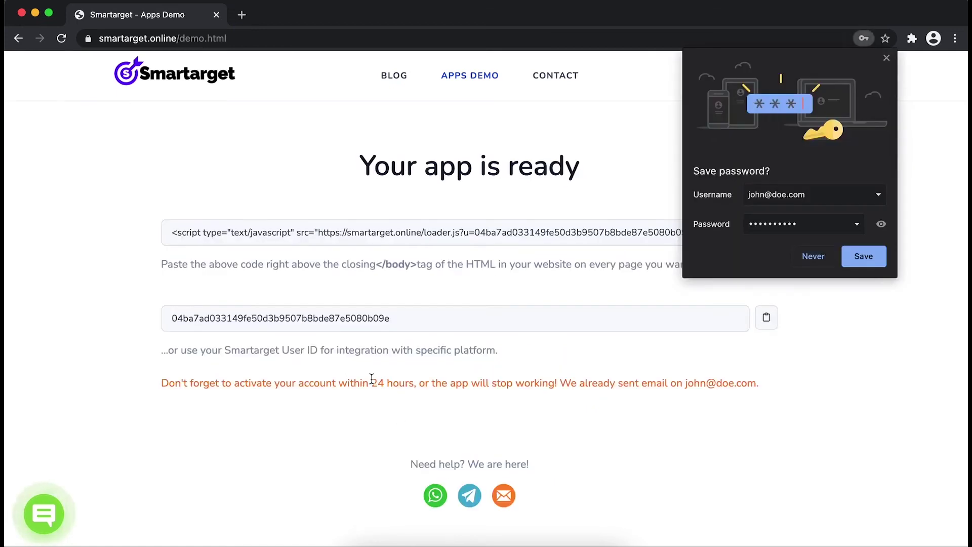
Step: Decline Chrome's password prompt, copy the embed script, and highlight the </body> tag
{"action": "left_click", "coordinate": [812, 256]}
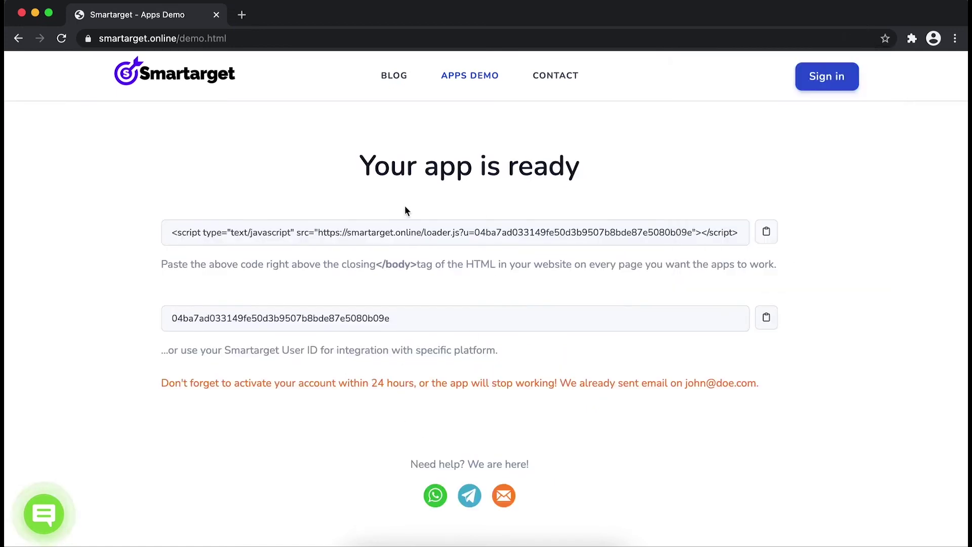
{"action": "left_click", "coordinate": [767, 232]}
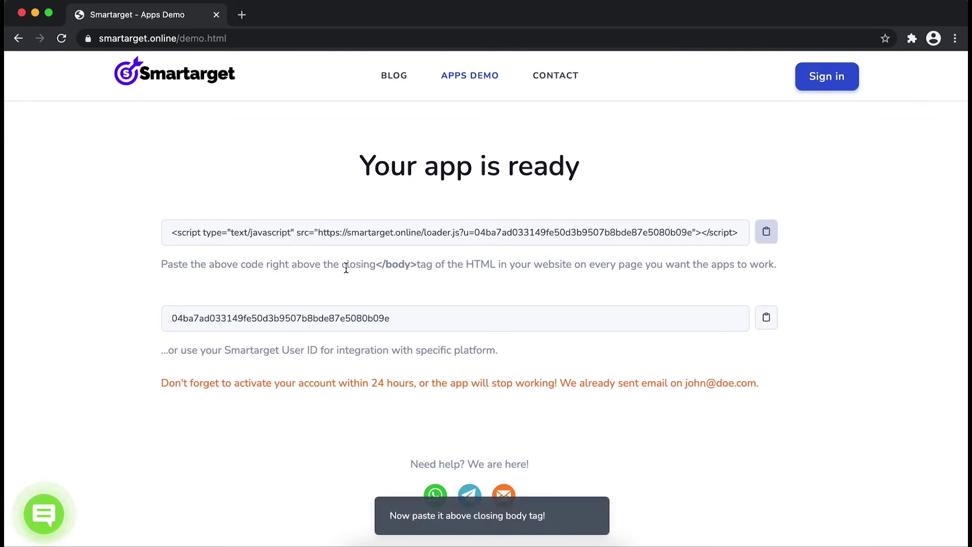
{"action": "left_click_drag", "start_coordinate": [376, 265], "coordinate": [417, 266]}
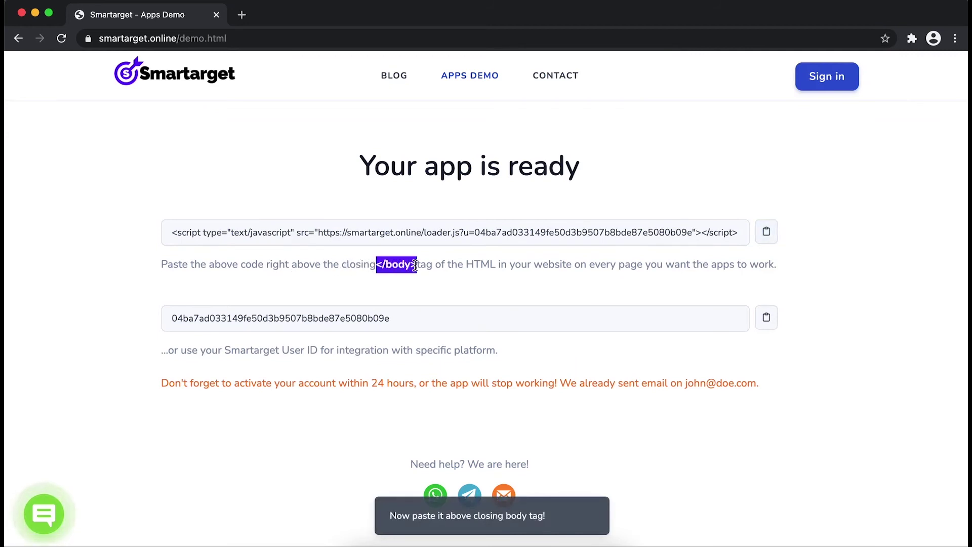